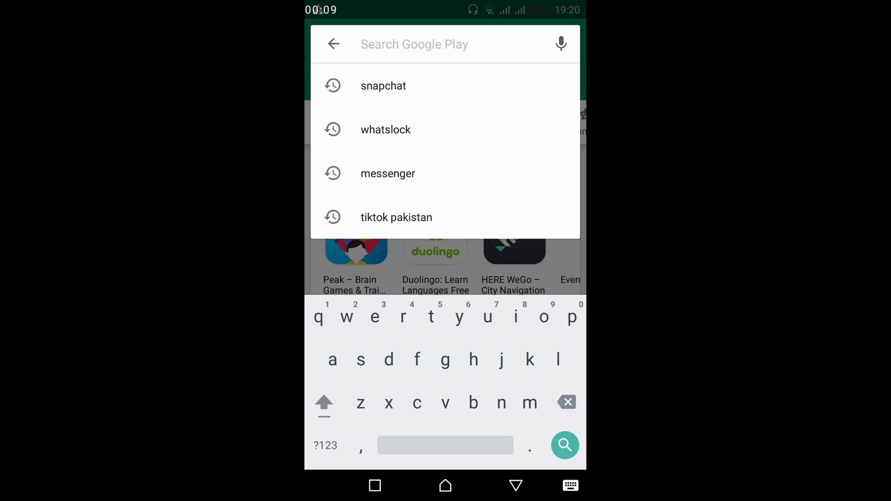
pyautogui.write('win')
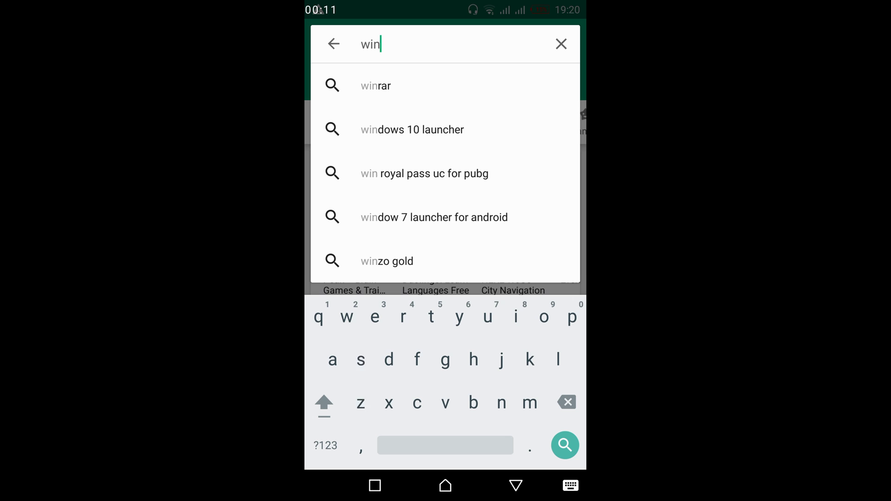
pyautogui.write('zip')
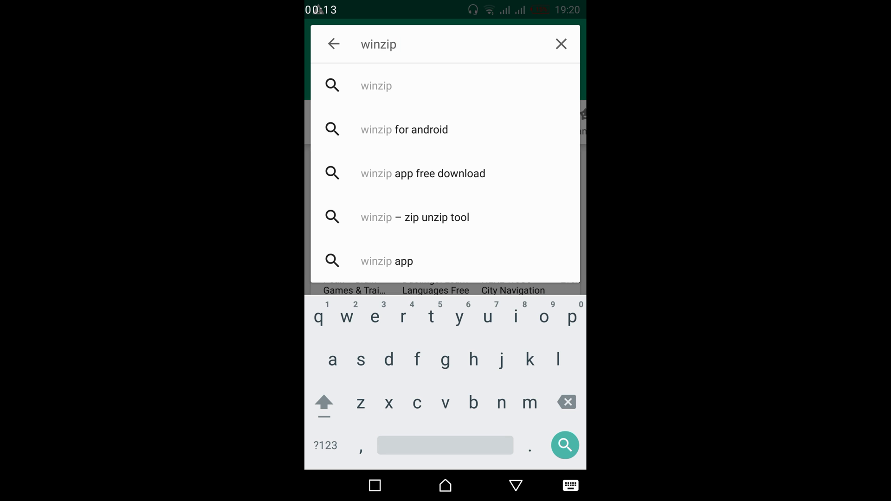
# Search Google Play for 'winzip' to list WinZip – Zip UnZip Tool
pyautogui.press('Return')
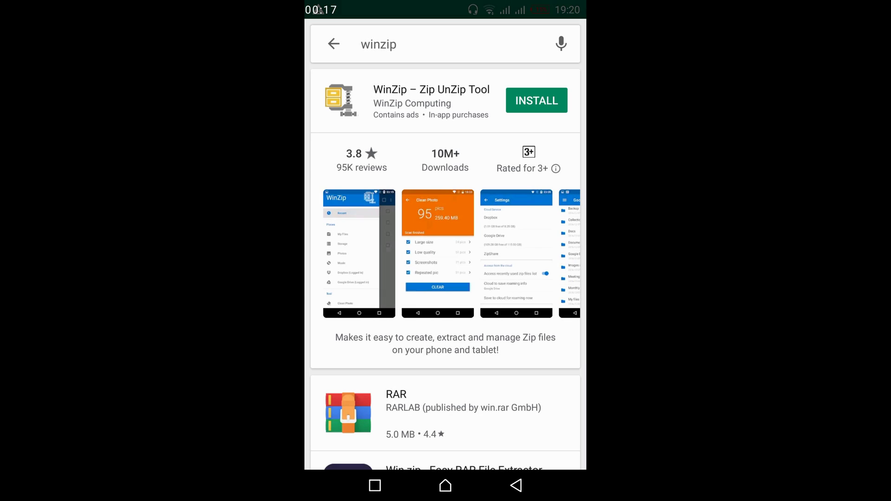
# Install WinZip – Zip UnZip Tool and follow its download in the notification shade
pyautogui.click(537, 100)
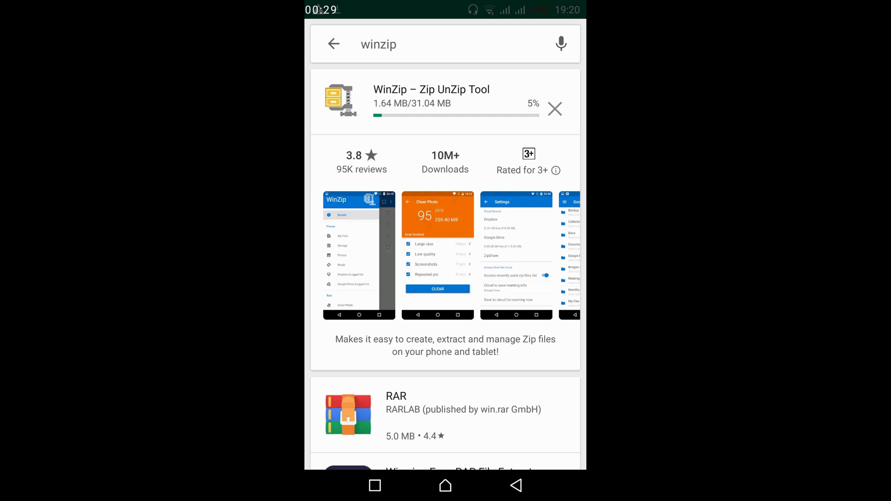
pyautogui.moveTo(446, 7); pyautogui.dragTo(446, 278)
pyautogui.moveTo(446, 63); pyautogui.dragTo(446, 314)
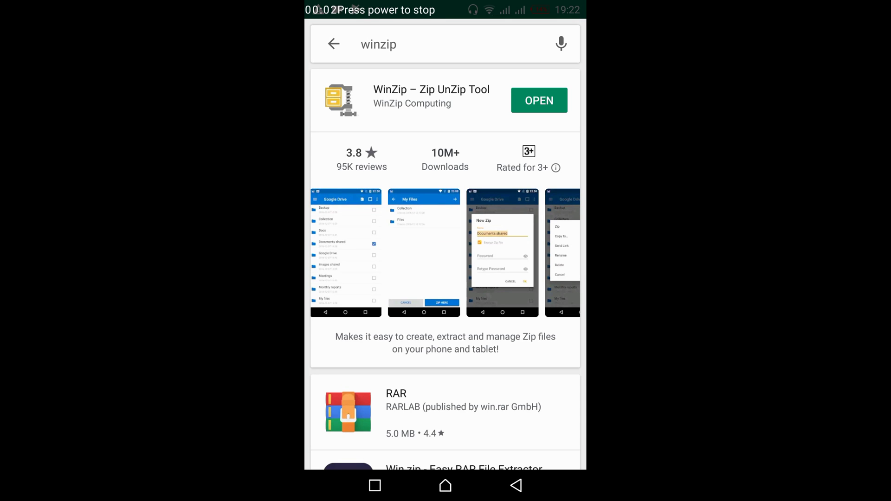
# Open WinZip, allow file access, and swipe through the intro slides to Start
pyautogui.click(539, 100)
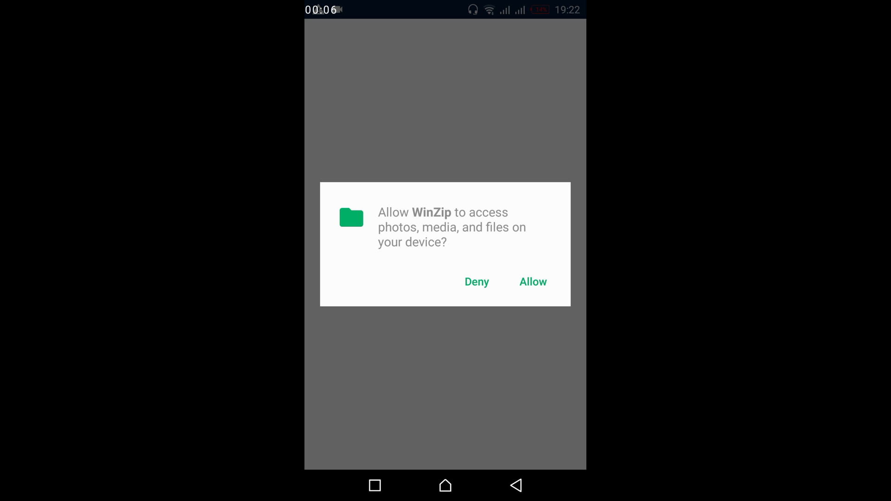
pyautogui.click(534, 282)
pyautogui.moveTo(543, 244); pyautogui.dragTo(334, 244)
pyautogui.moveTo(543, 244); pyautogui.dragTo(335, 243)
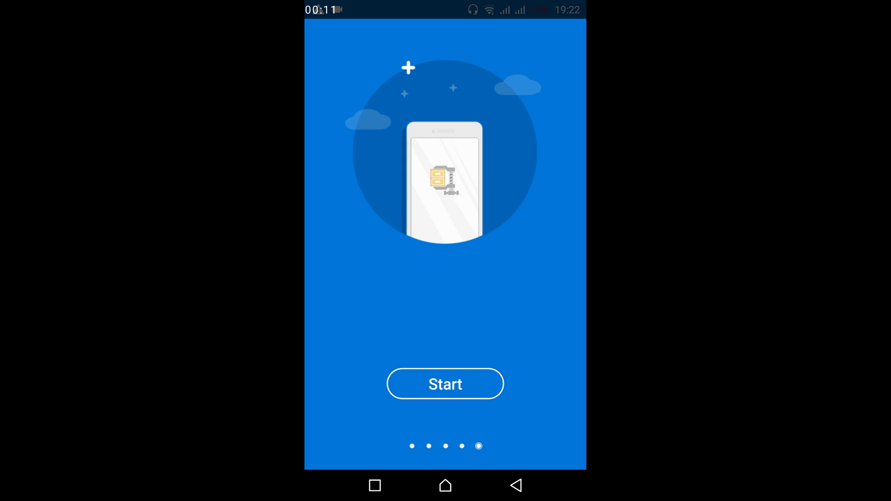
pyautogui.click(445, 383)
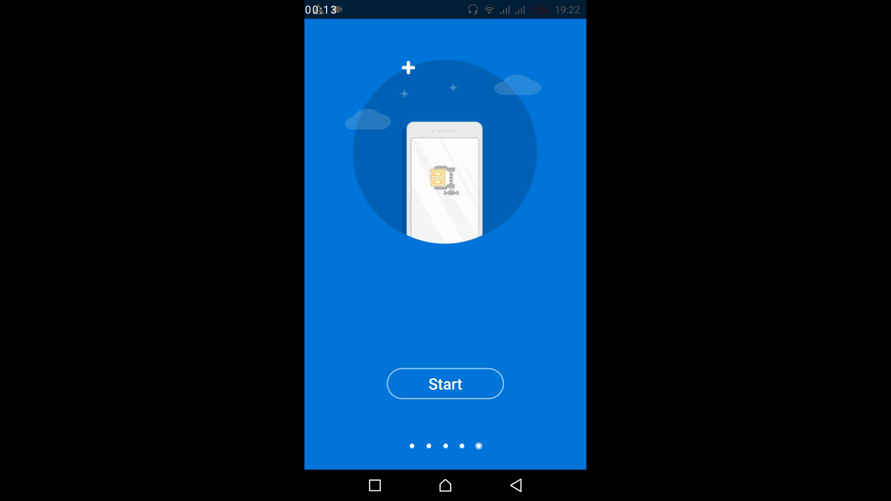
pyautogui.click(445, 384)
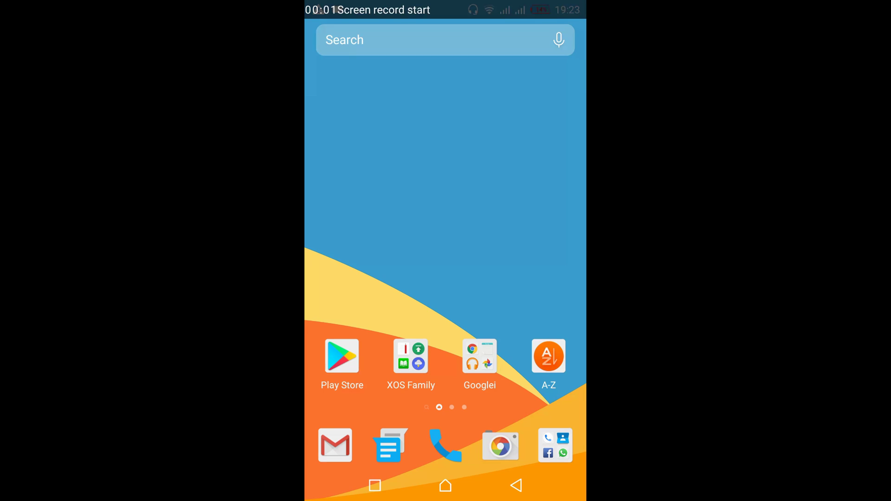
# Launch File Manager from the Googlei folder and browse to Internal storage > download
pyautogui.moveTo(515, 209)
pyautogui.mouseDown()
pyautogui.moveTo(362, 209)
pyautogui.moveTo(529, 209)
pyautogui.mouseUp()
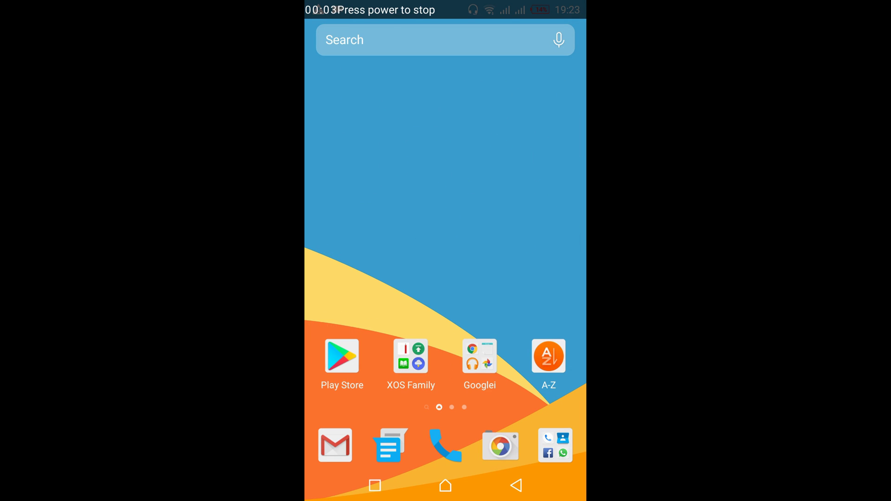
pyautogui.click(480, 356)
pyautogui.click(413, 206)
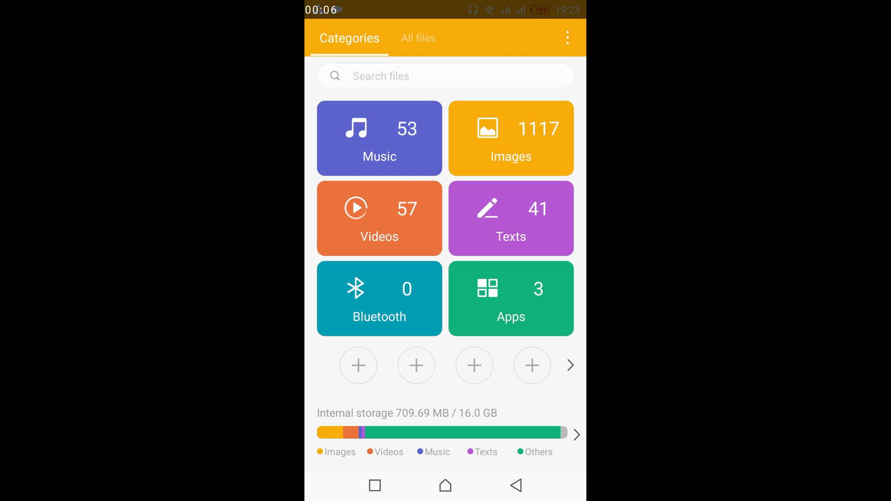
pyautogui.click(417, 37)
pyautogui.click(397, 111)
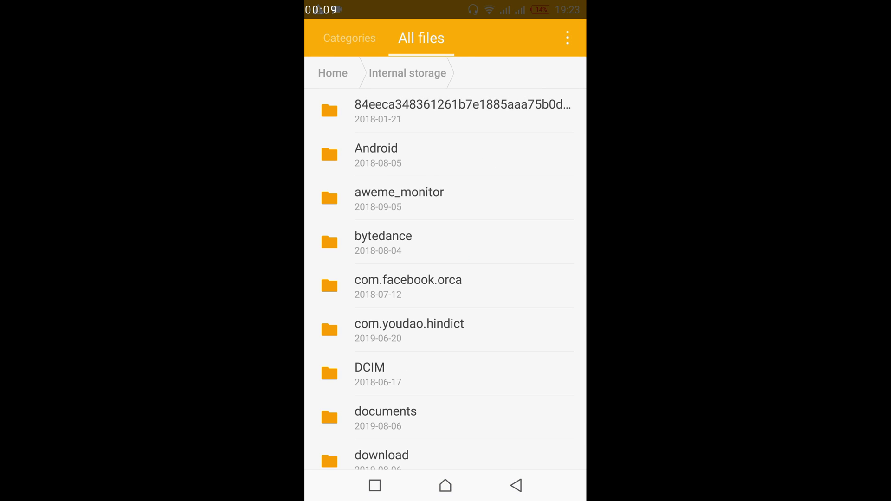
pyautogui.scroll(-5, 446, 278)
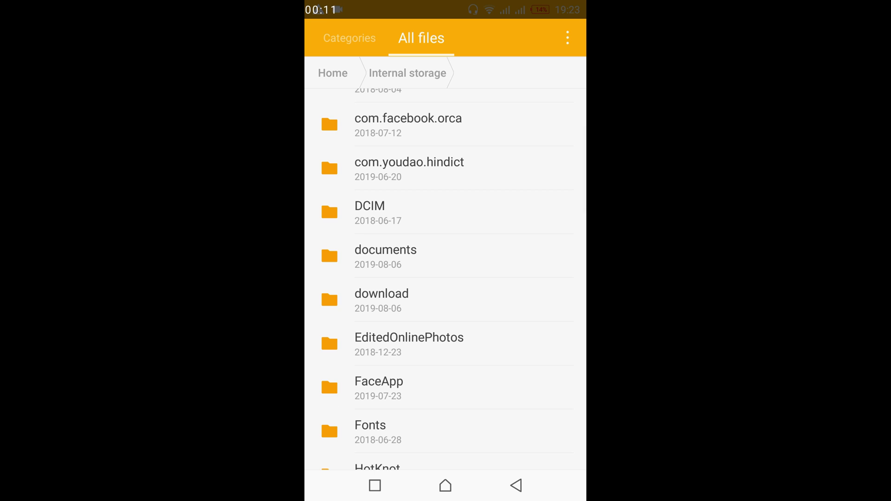
pyautogui.click(382, 300)
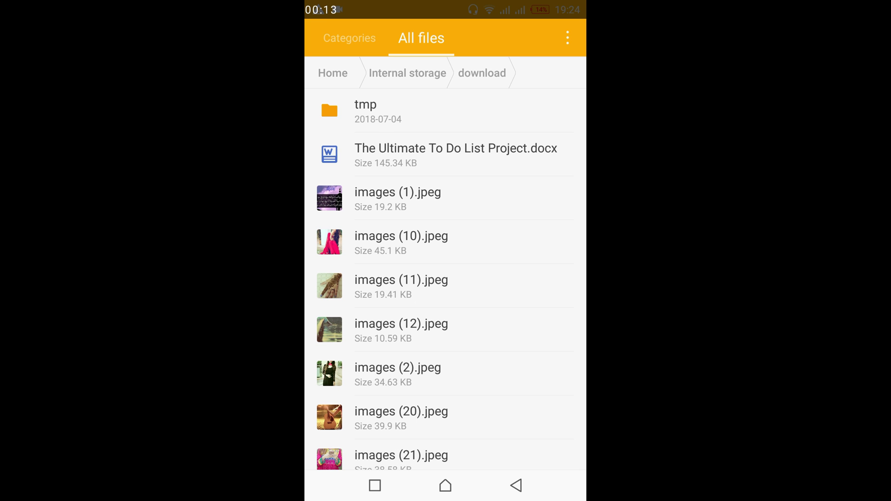
pyautogui.scroll(-10, 445, 279)
pyautogui.scroll(-5, 445, 279)
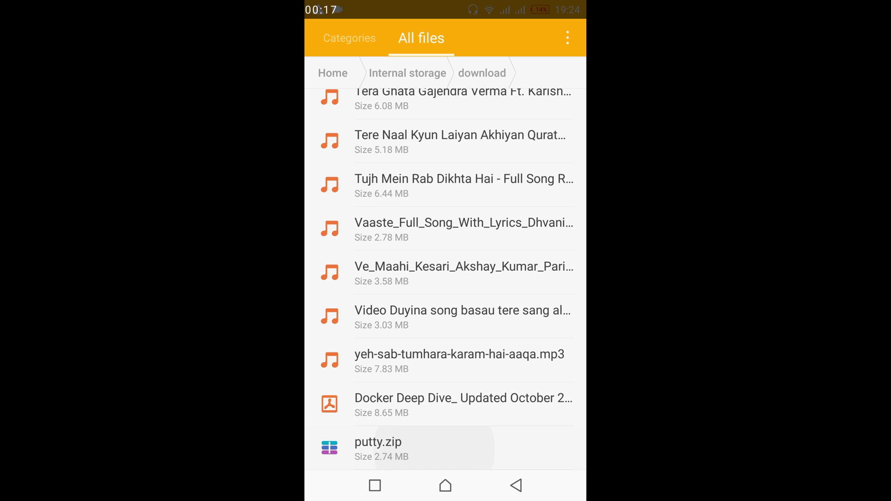
# Open putty.zip and pick WinZip in the Open with chooser
pyautogui.click(446, 449)
pyautogui.click(431, 355)
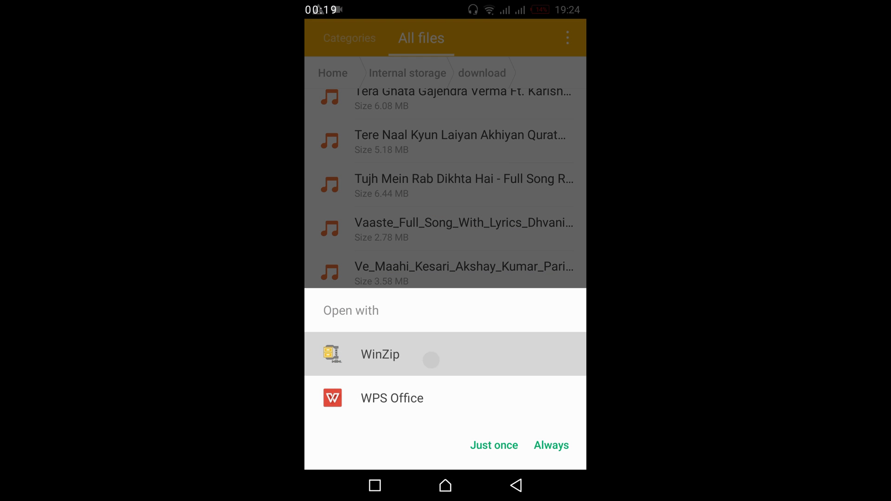